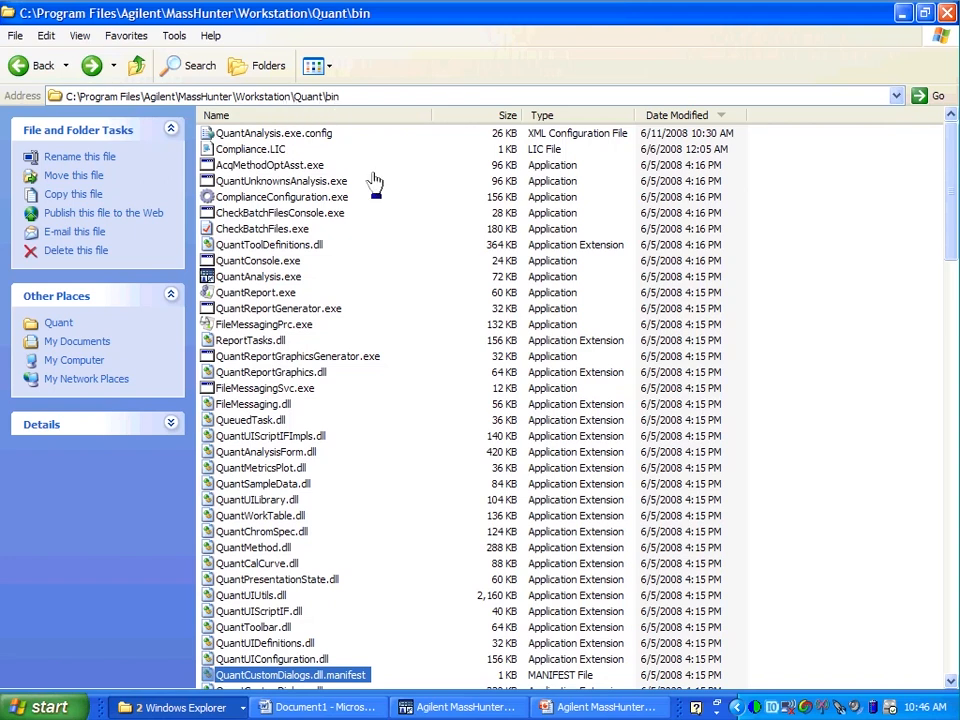
pyautogui.moveTo(371, 182)
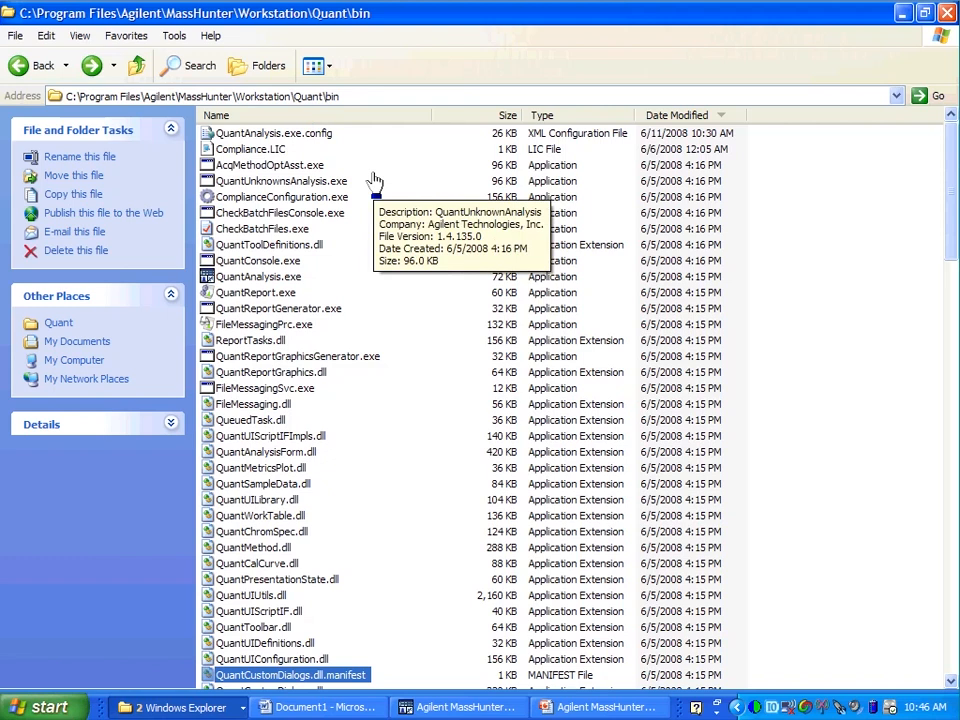
pyautogui.click(320, 135)
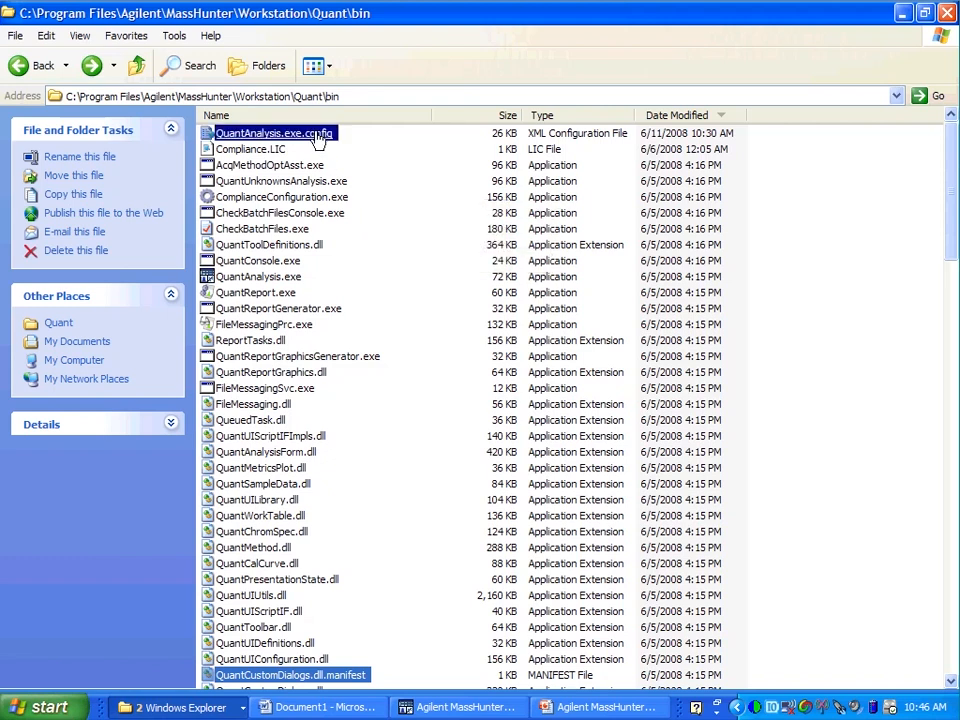
pyautogui.click(228, 150)
pyautogui.click(275, 138)
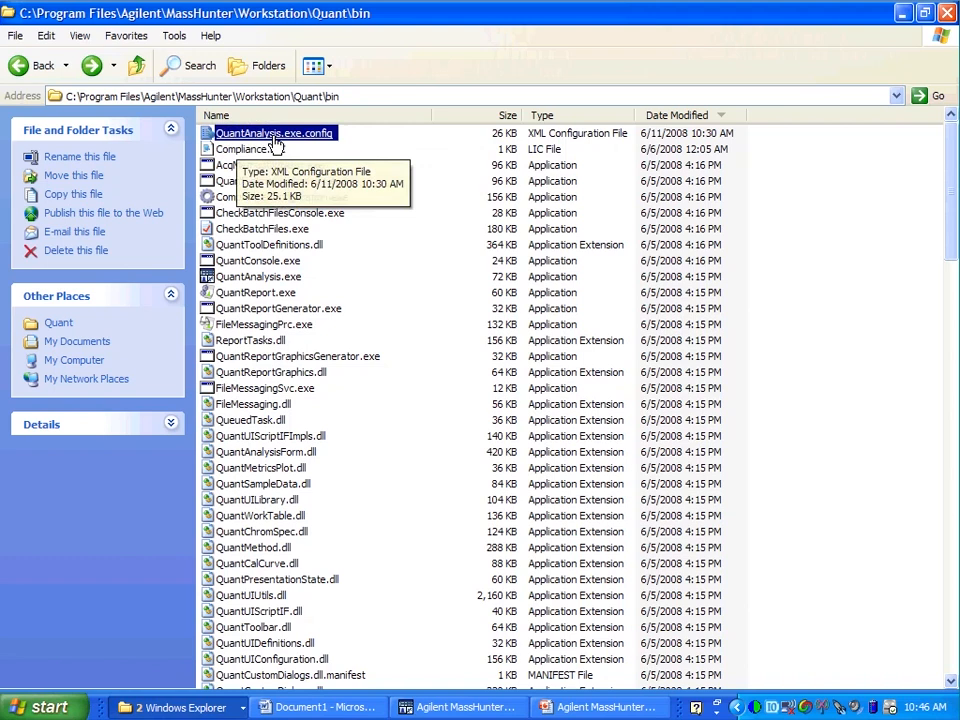
pyautogui.moveTo(311, 141)
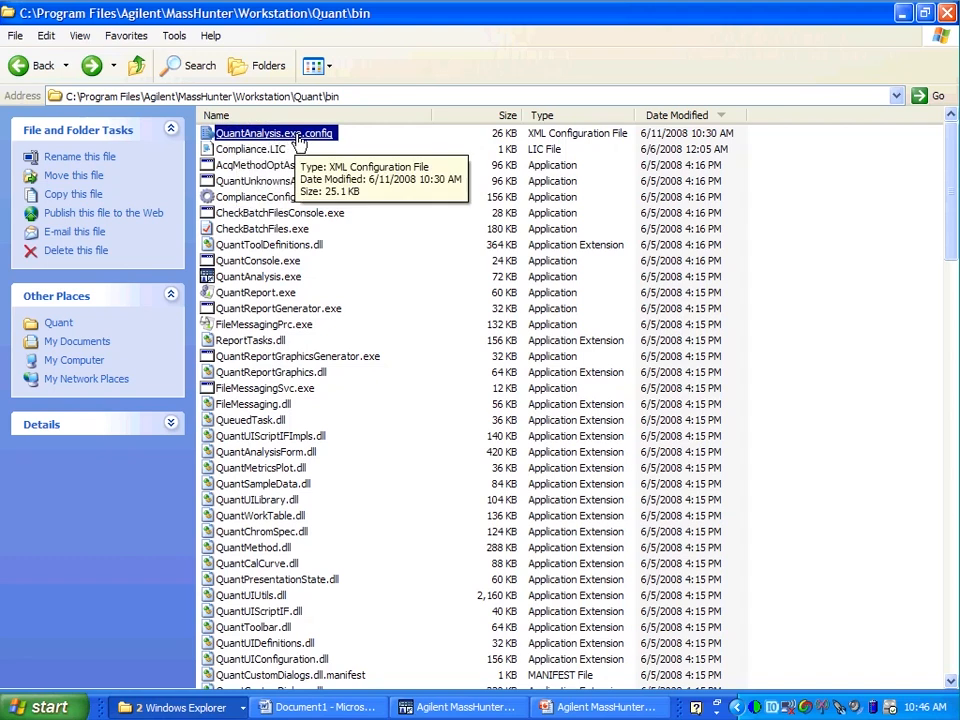
pyautogui.rightClick(311, 138)
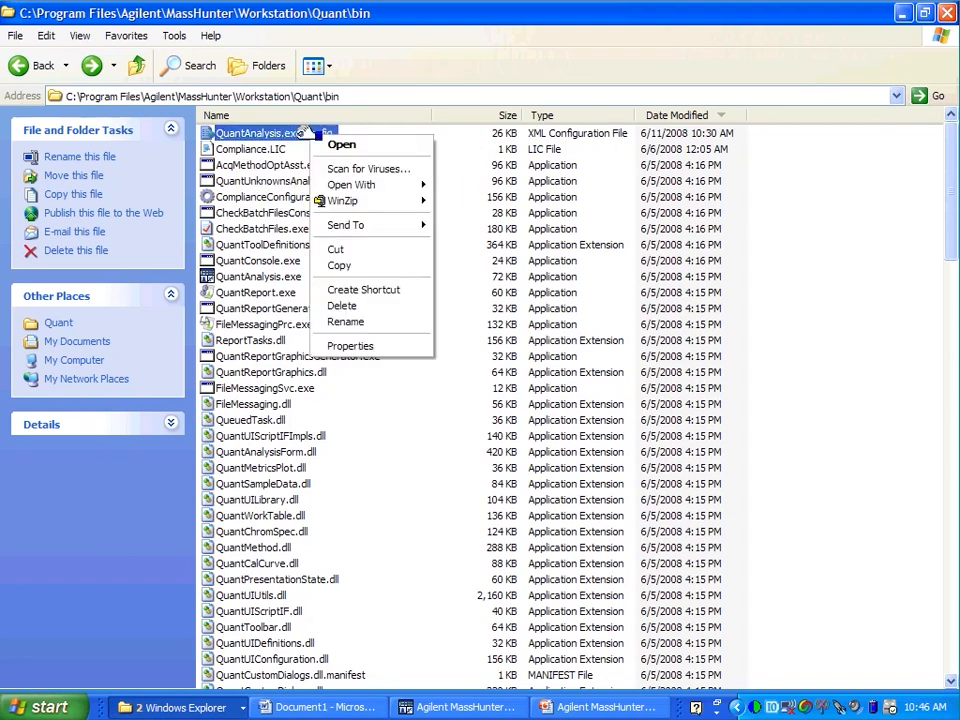
pyautogui.moveTo(400, 186)
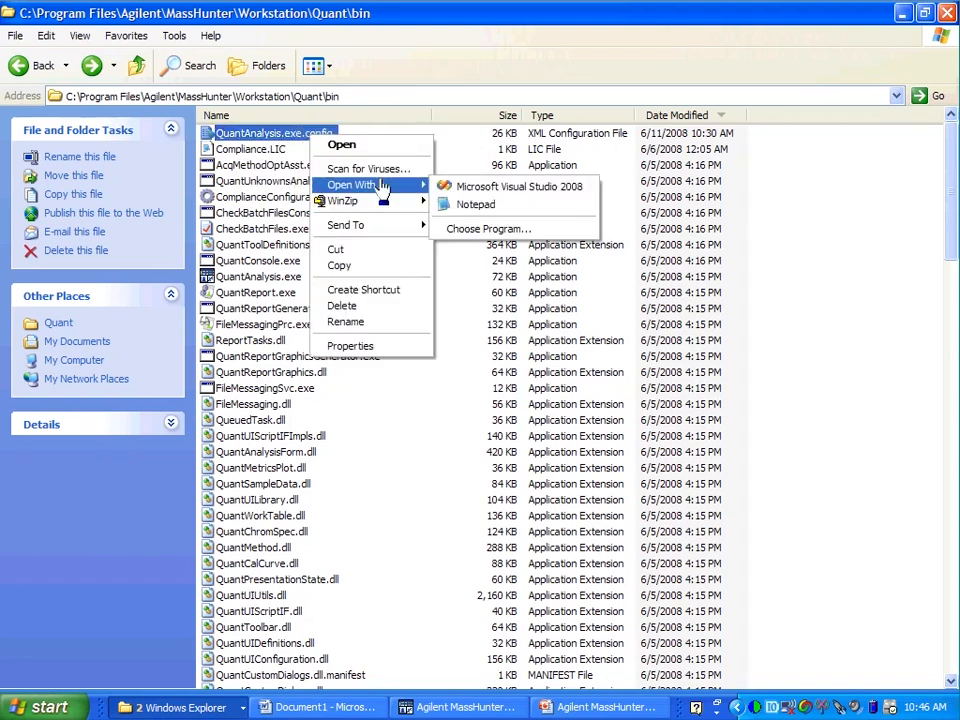
pyautogui.click(447, 206)
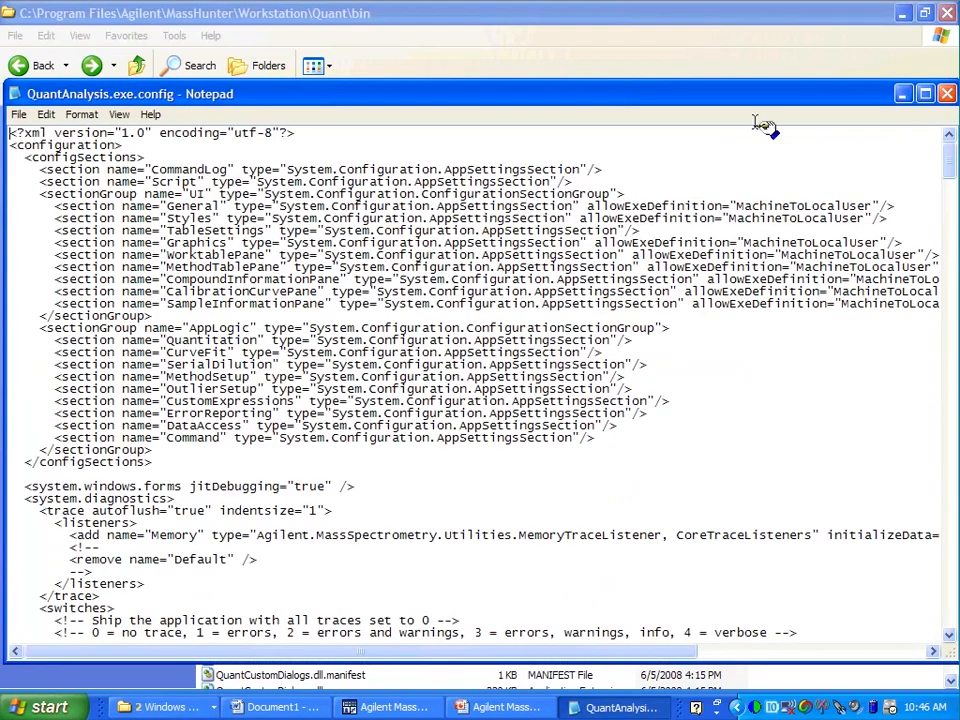
pyautogui.click(946, 95)
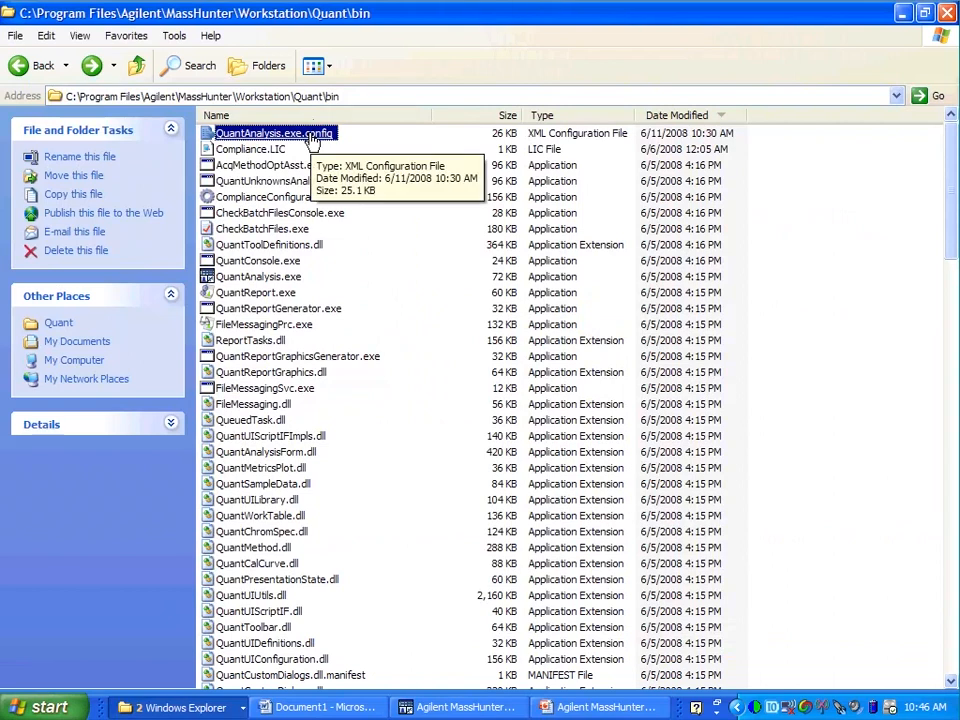
# - Open QuantAnalysis.exe.config from the Quant\bin folder in Notepad and maximize its window
pyautogui.rightClick(305, 134)
pyautogui.moveTo(352, 185)
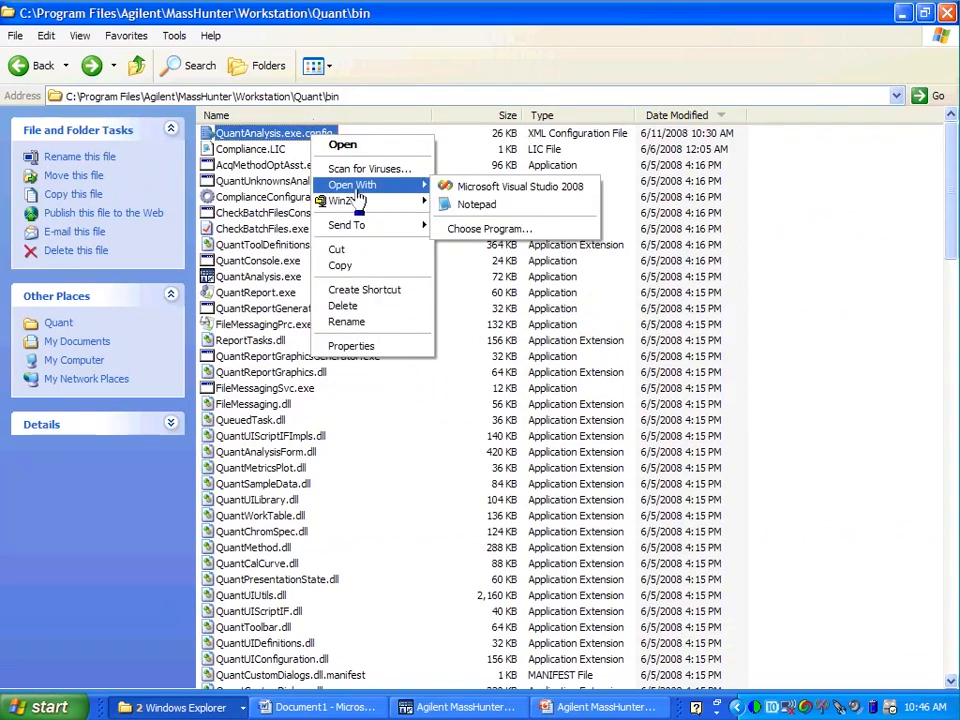
pyautogui.click(456, 208)
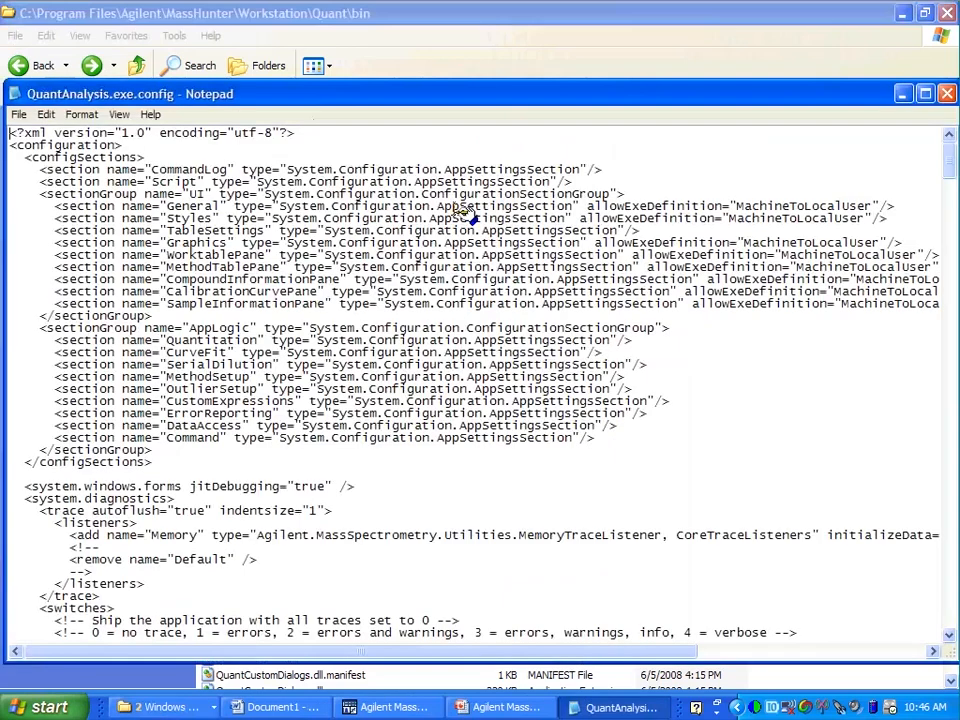
pyautogui.click(925, 94)
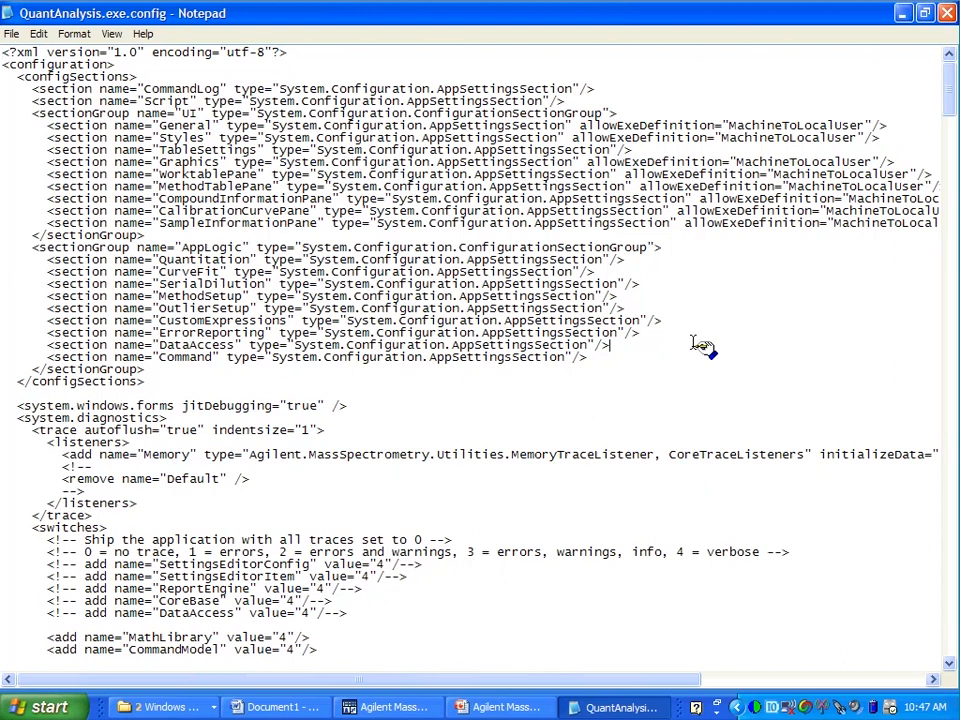
# - Search the config file for "format" to locate the number format entries in the General section
pyautogui.hotkey('ctrl', 'f')
pyautogui.write('format')
pyautogui.press('Return')
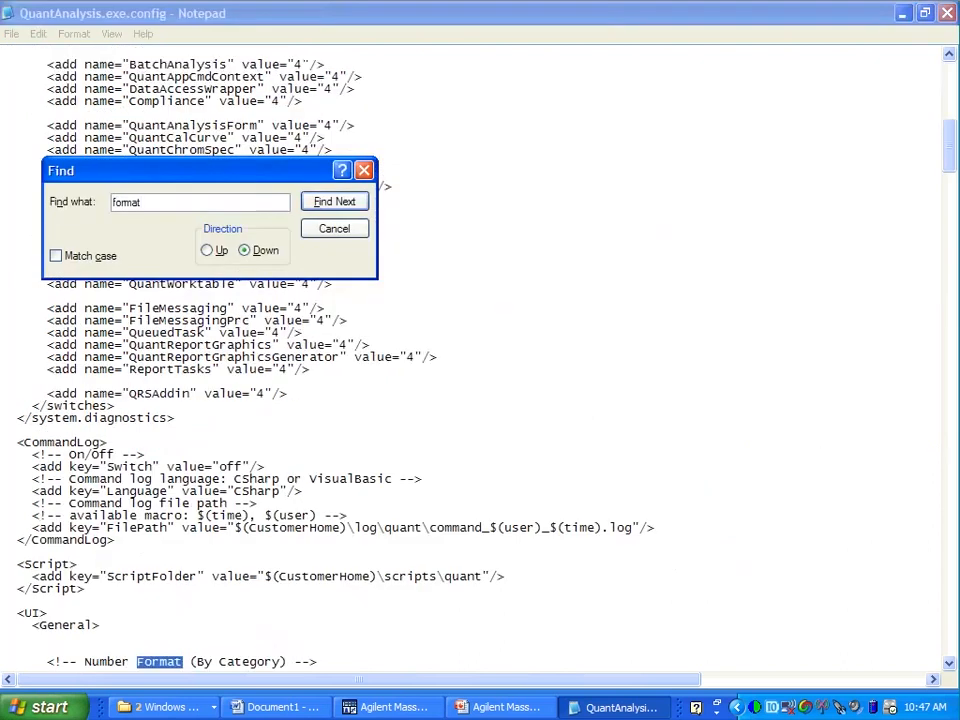
pyautogui.click(364, 171)
pyautogui.moveTo(950, 158); pyautogui.dragTo(950, 193)
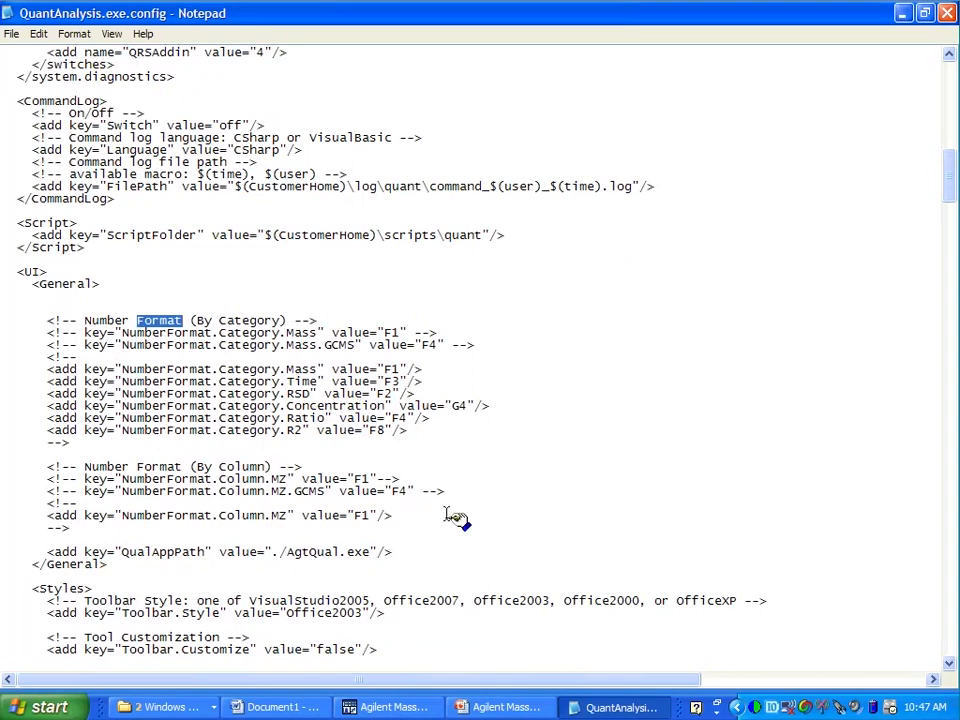
# - Copy the "Edited to change the concentration formatting" comment and the NumberFormat.Category.Concentration F1 line from the Word document into the config file below <General>
pyautogui.click(287, 707)
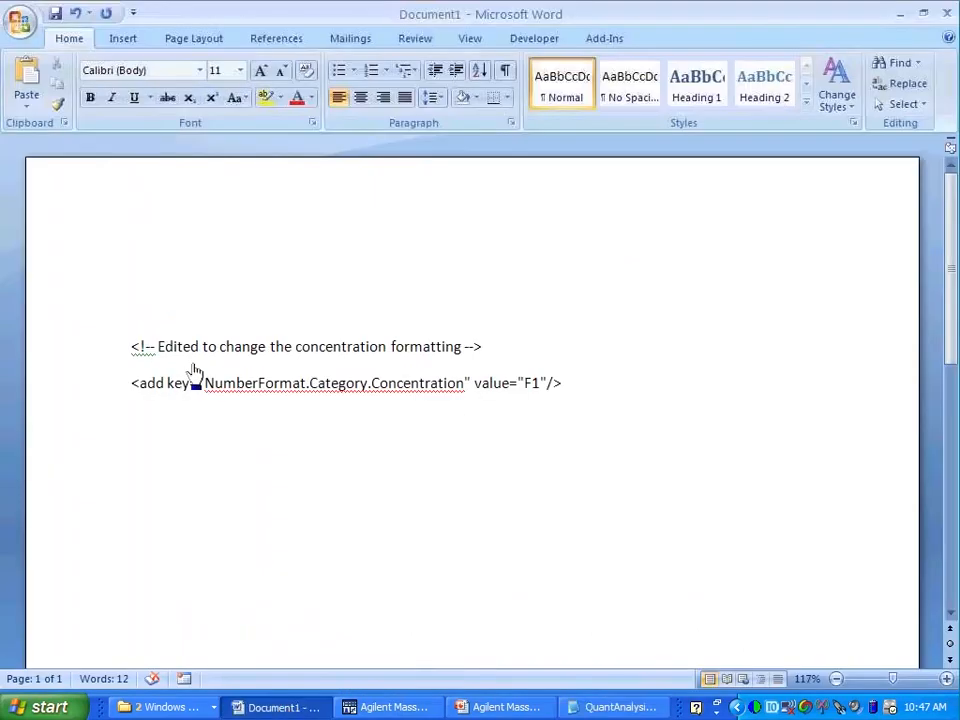
pyautogui.moveTo(137, 347); pyautogui.dragTo(589, 381)
pyautogui.hotkey('ctrl', 'c')
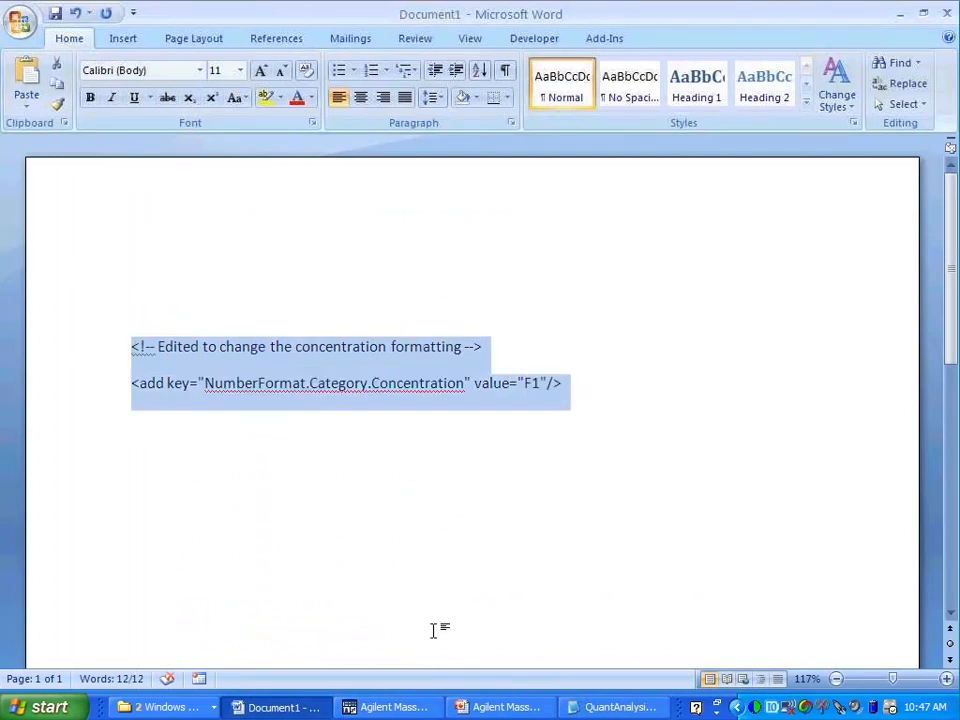
pyautogui.click(615, 707)
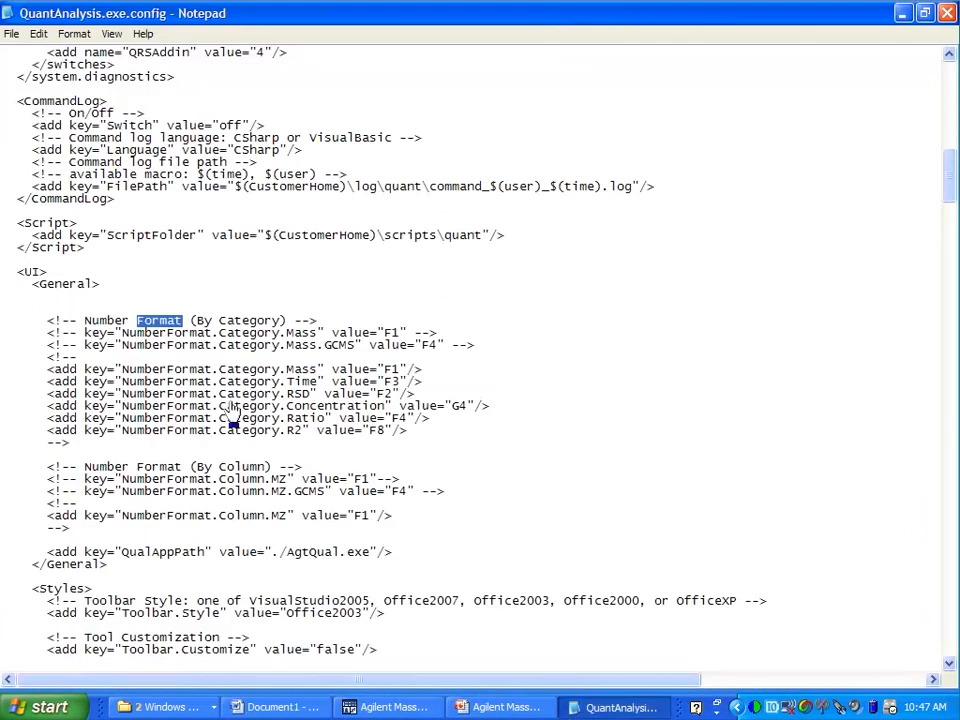
pyautogui.click(116, 286)
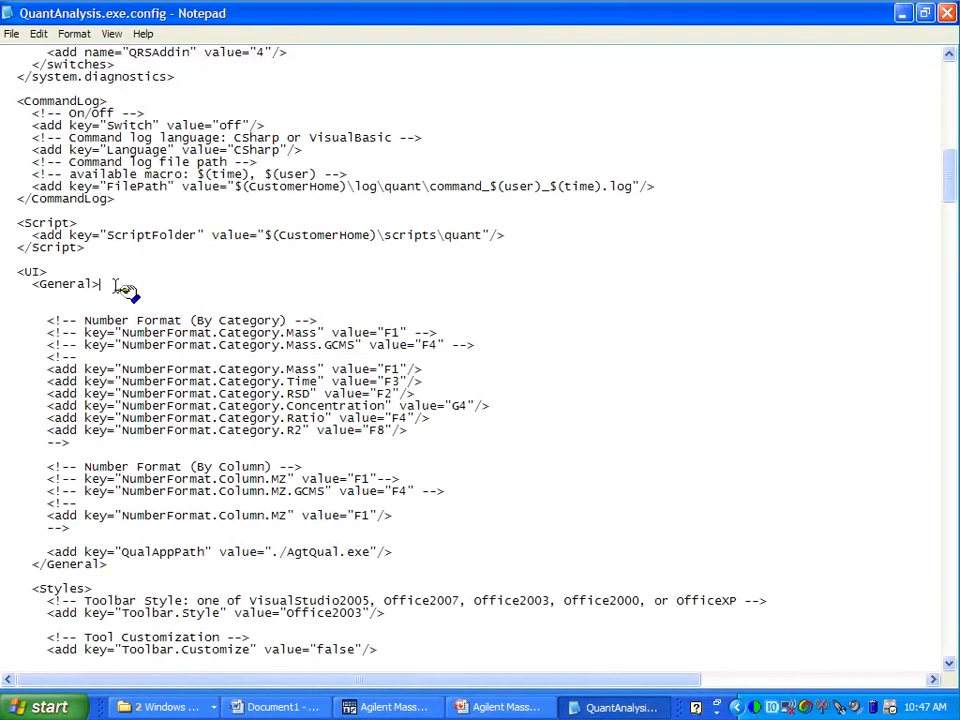
pyautogui.press('Return')
pyautogui.press('Return')
pyautogui.press('Return')
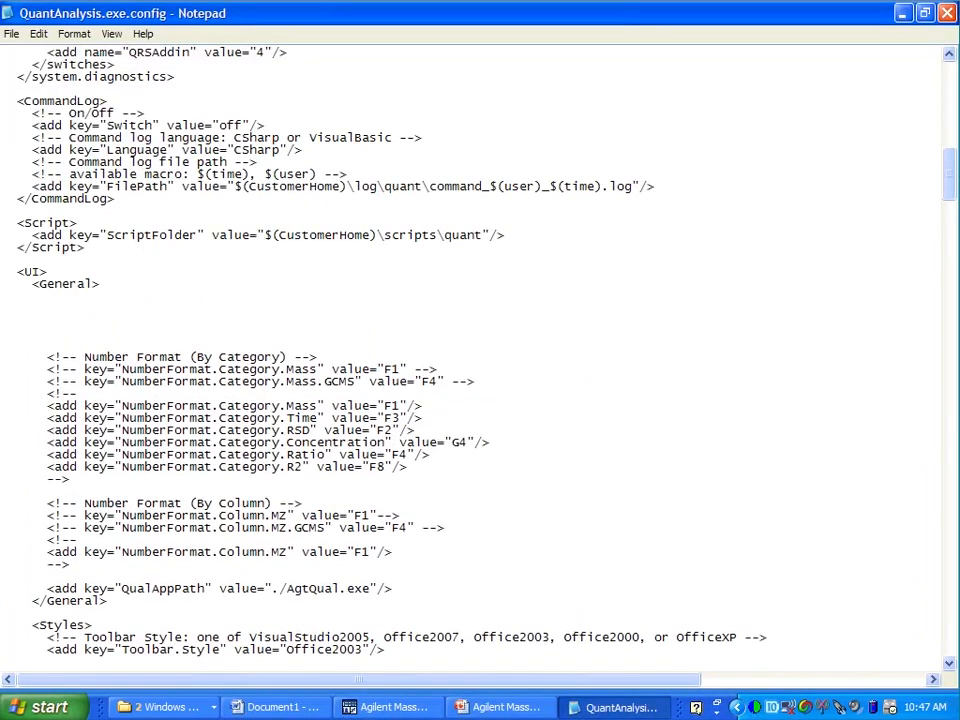
pyautogui.hotkey('ctrl', 'v')
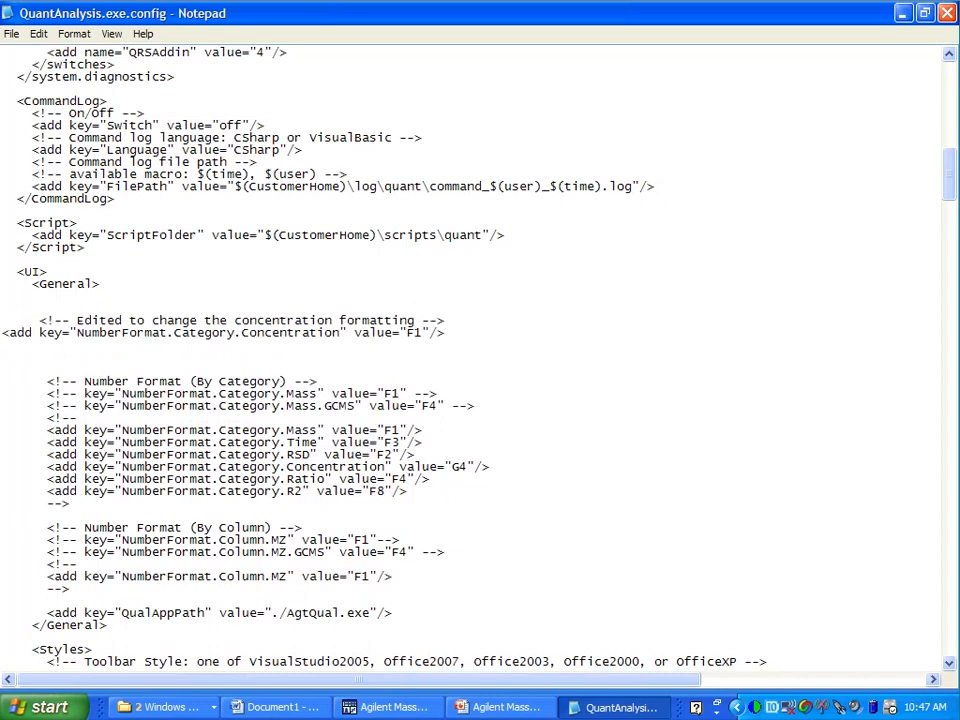
# - Indent the pasted NumberFormat.Category.Concentration line to align with its comment, check the comment delimiters, and save the config file
pyautogui.click(4, 333)
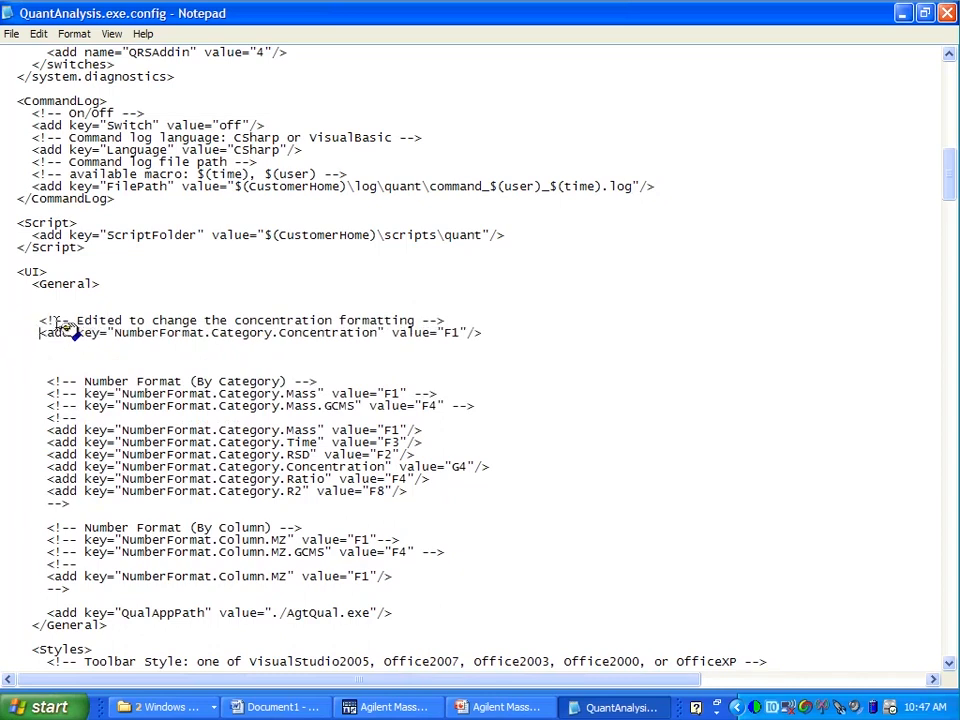
pyautogui.moveTo(41, 321); pyautogui.dragTo(71, 322)
pyautogui.click(424, 322)
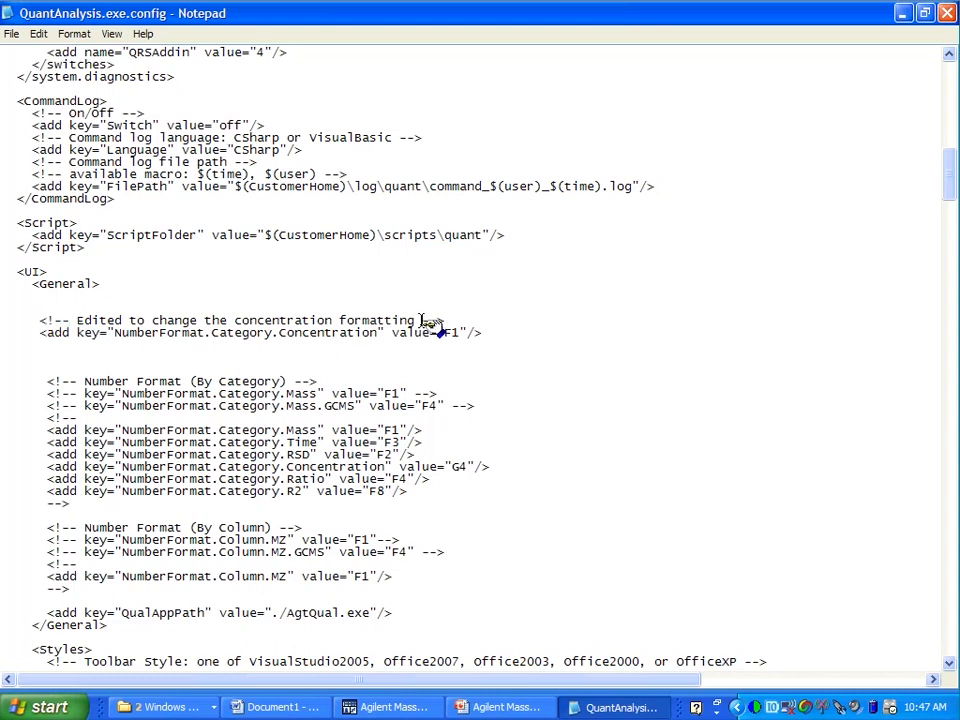
pyautogui.moveTo(421, 321); pyautogui.dragTo(448, 322)
pyautogui.moveTo(447, 321)
pyautogui.mouseDown()
pyautogui.moveTo(64, 394)
pyautogui.moveTo(60, 337)
pyautogui.moveTo(113, 335)
pyautogui.moveTo(236, 453)
pyautogui.moveTo(294, 492)
pyautogui.moveTo(480, 473)
pyautogui.moveTo(437, 337)
pyautogui.moveTo(470, 341)
pyautogui.moveTo(186, 345)
pyautogui.moveTo(455, 338)
pyautogui.mouseUp()
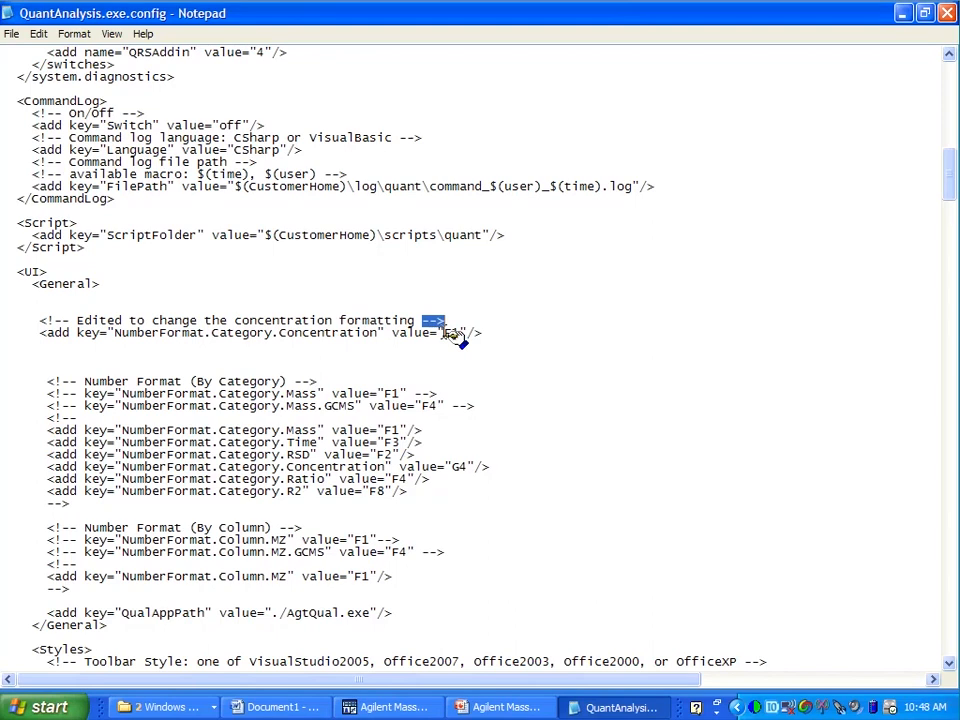
pyautogui.click(11, 33)
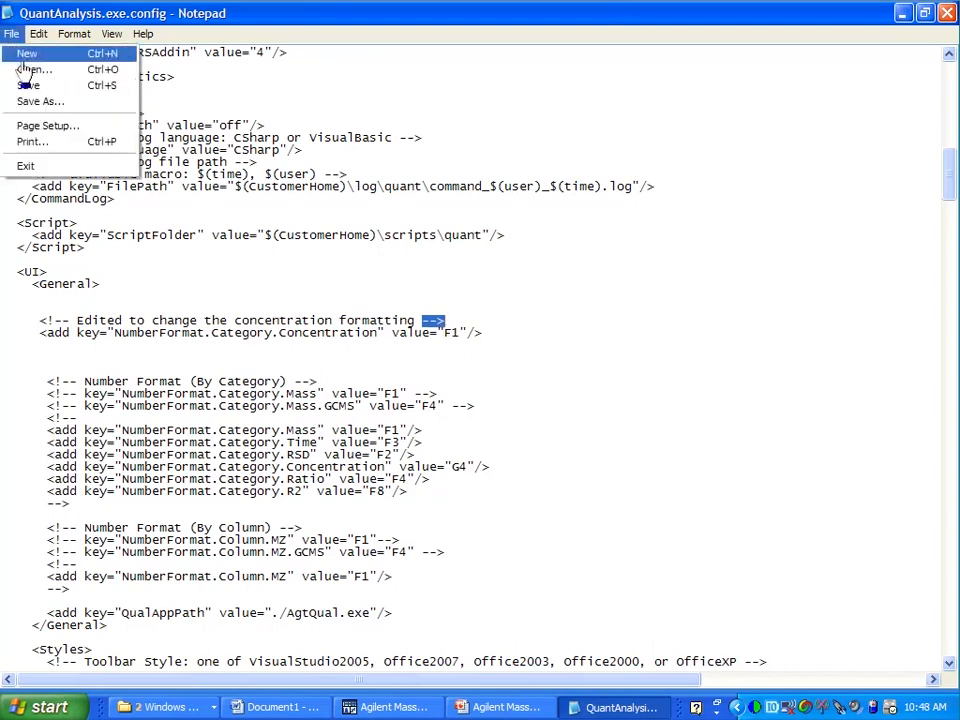
pyautogui.click(28, 86)
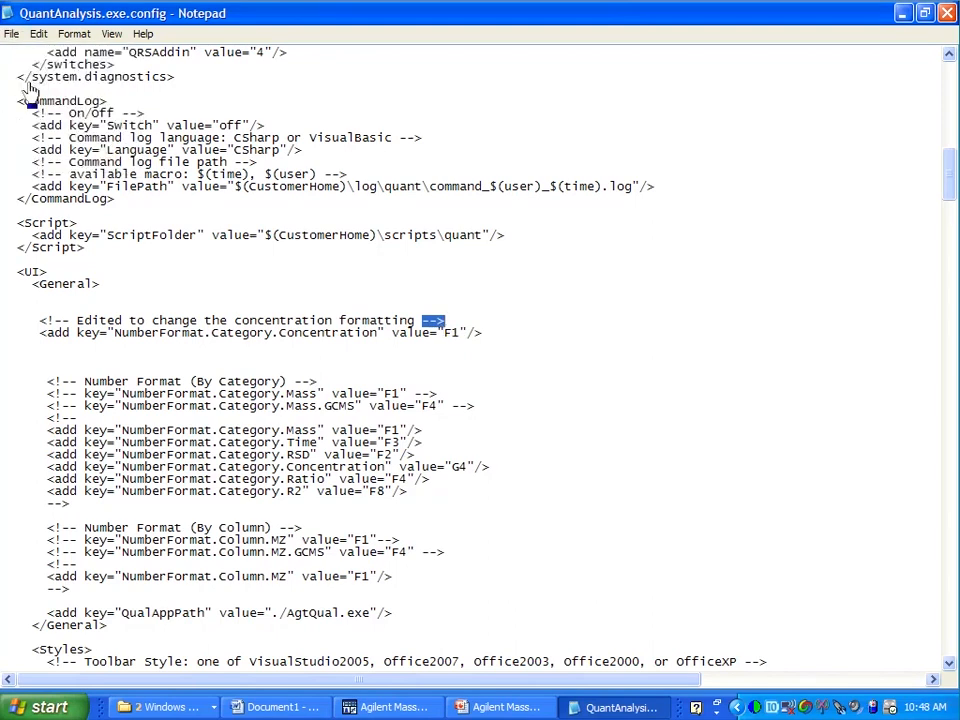
# - Close MassHunter Quantitative Analysis and relaunch it from the Quantitative Analysis (SQ) desktop shortcut
pyautogui.click(367, 705)
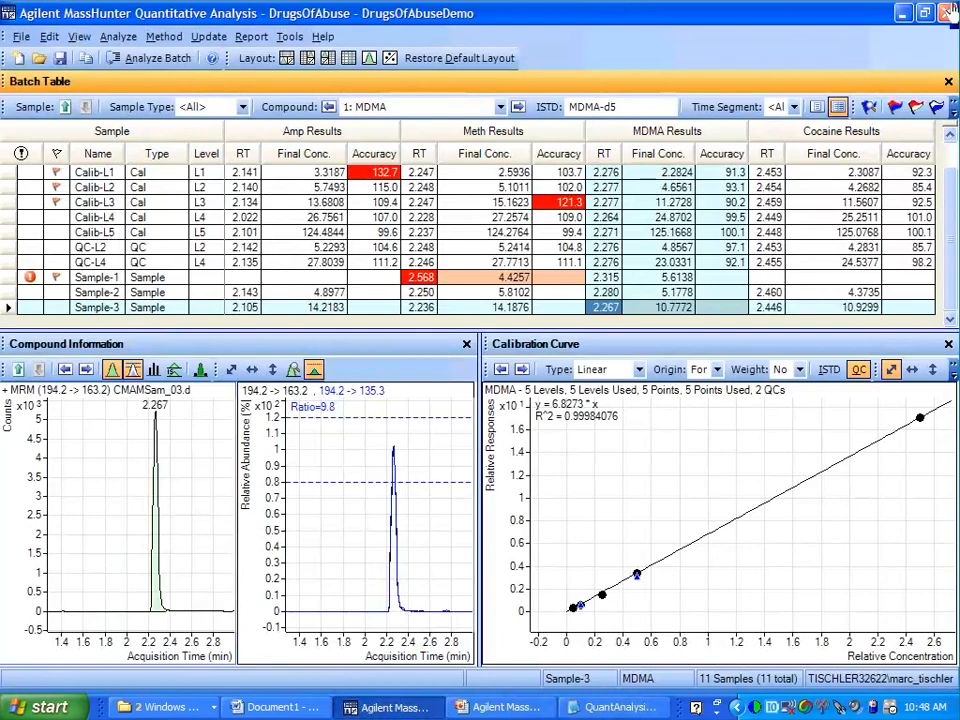
pyautogui.click(945, 13)
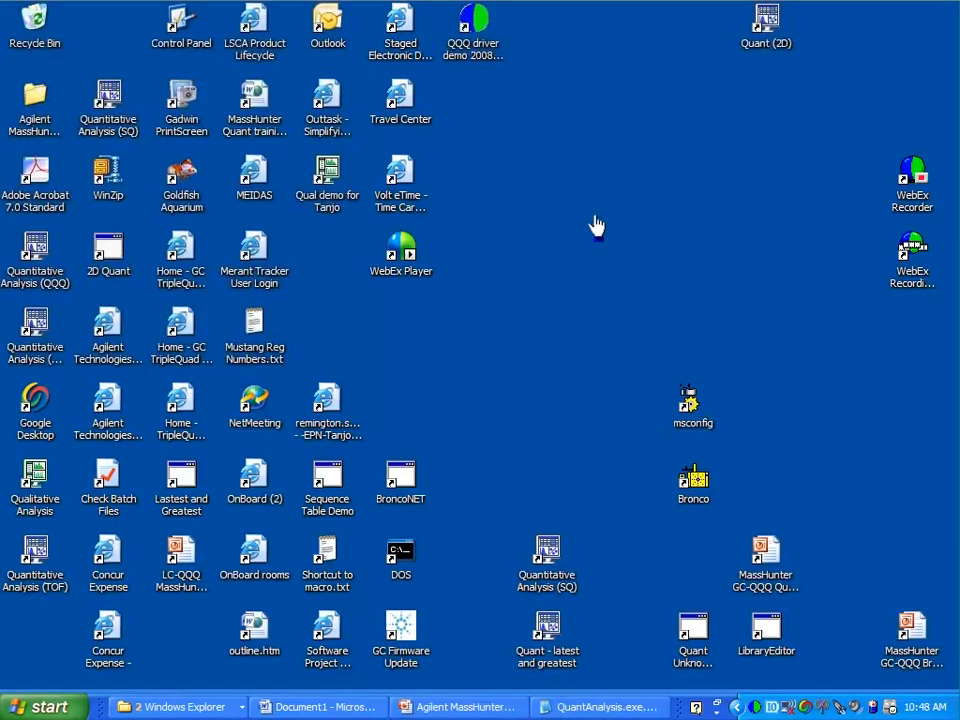
pyautogui.click(538, 588)
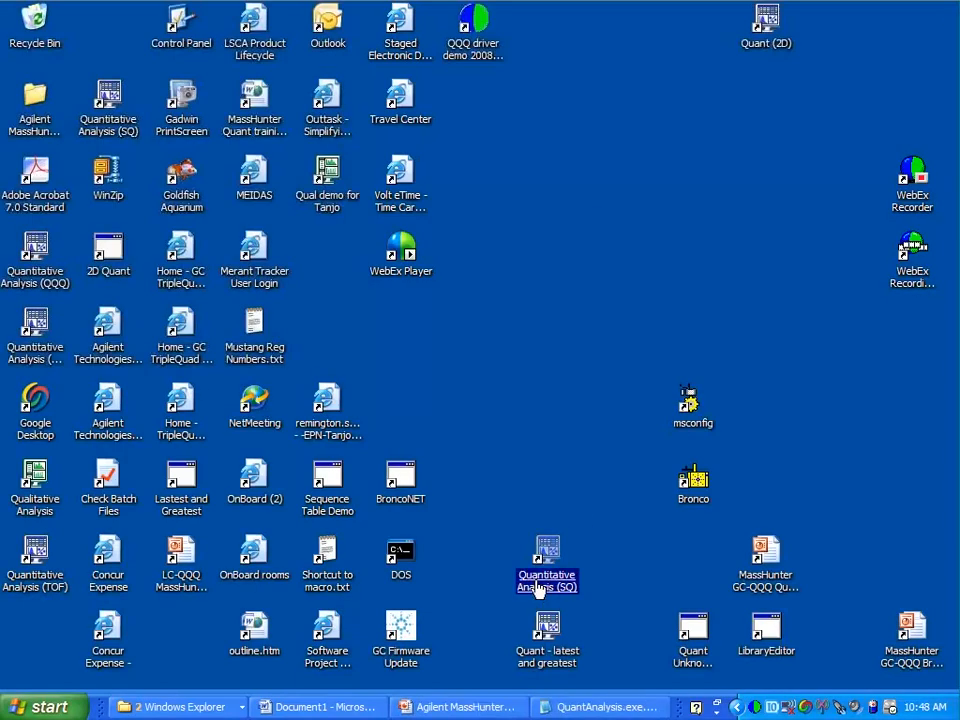
pyautogui.doubleClick(538, 588)
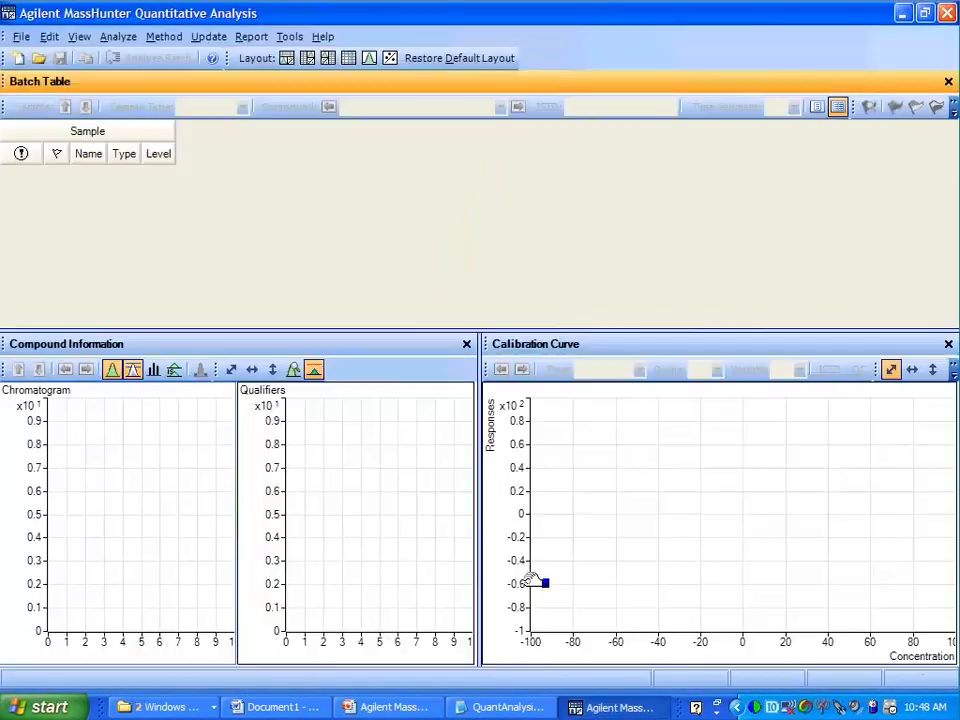
# - Open the DrugsOfAbuseDemo batch from the DrugsOfAbuse folder
pyautogui.click(38, 58)
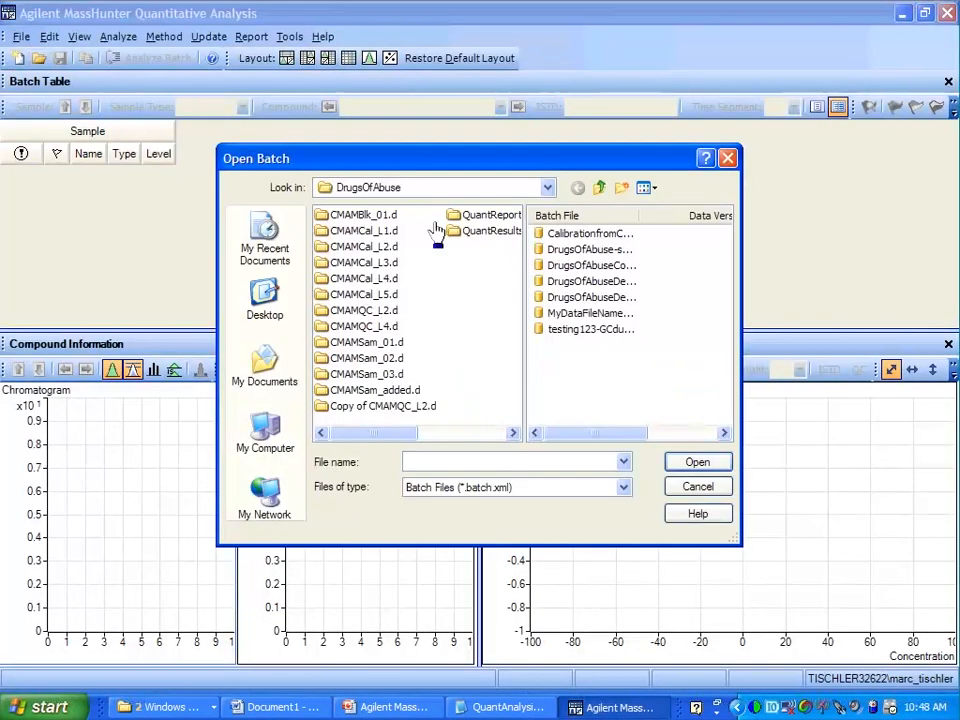
pyautogui.doubleClick(557, 281)
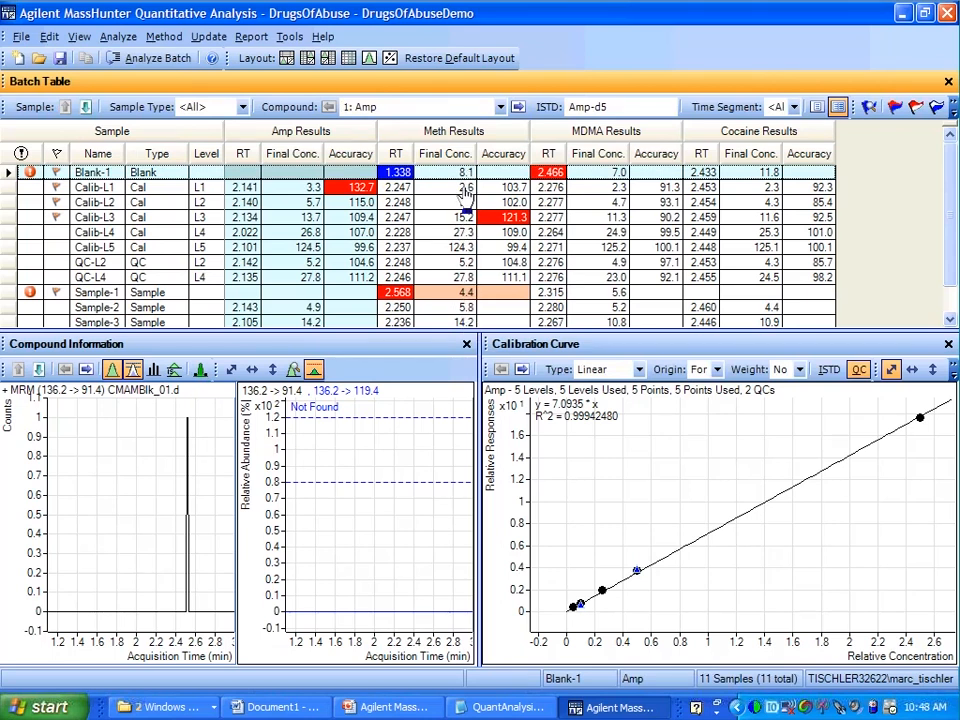
pyautogui.click(7, 248)
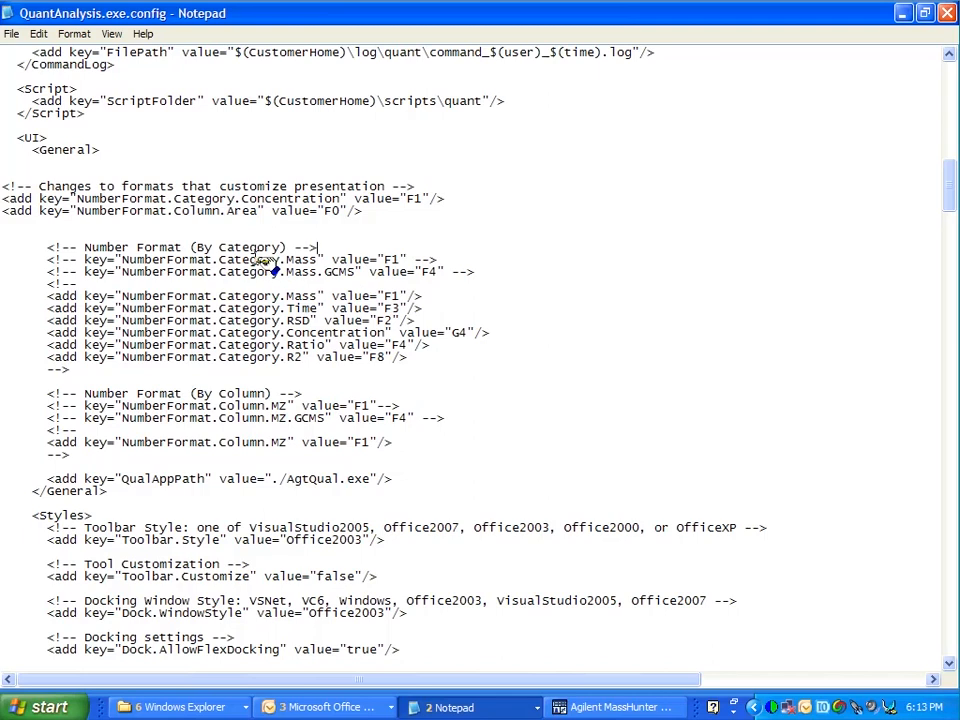
# - Examine the Category.Concentration and Column.Area format entries in the config file, and switch to MassHunter Quantitative Analysis to check the batch table
pyautogui.doubleClick(236, 199)
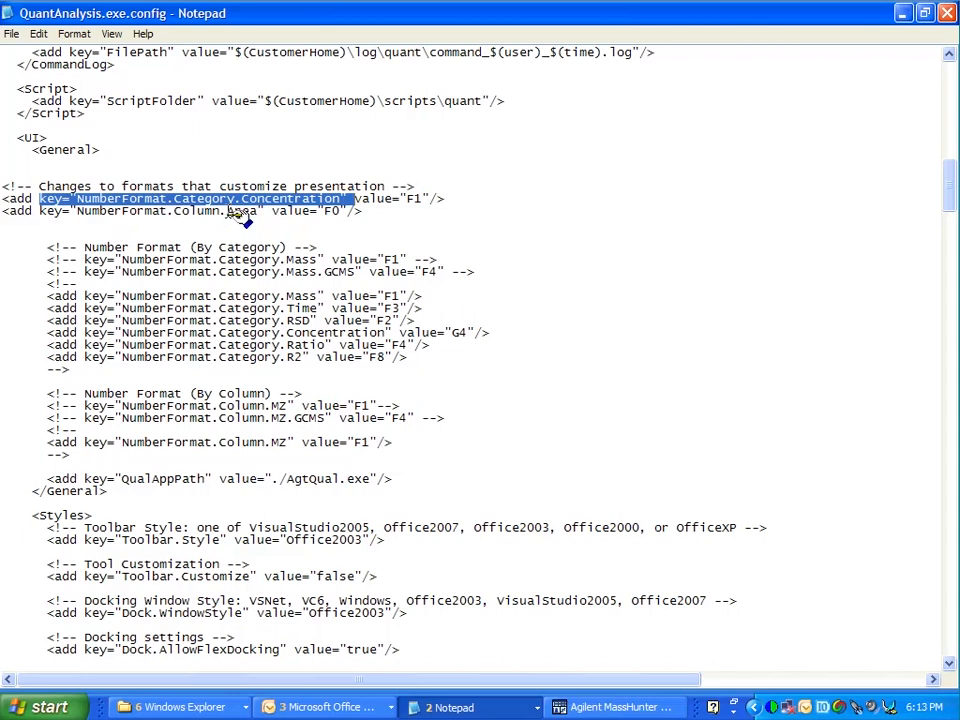
pyautogui.moveTo(228, 212); pyautogui.dragTo(262, 212)
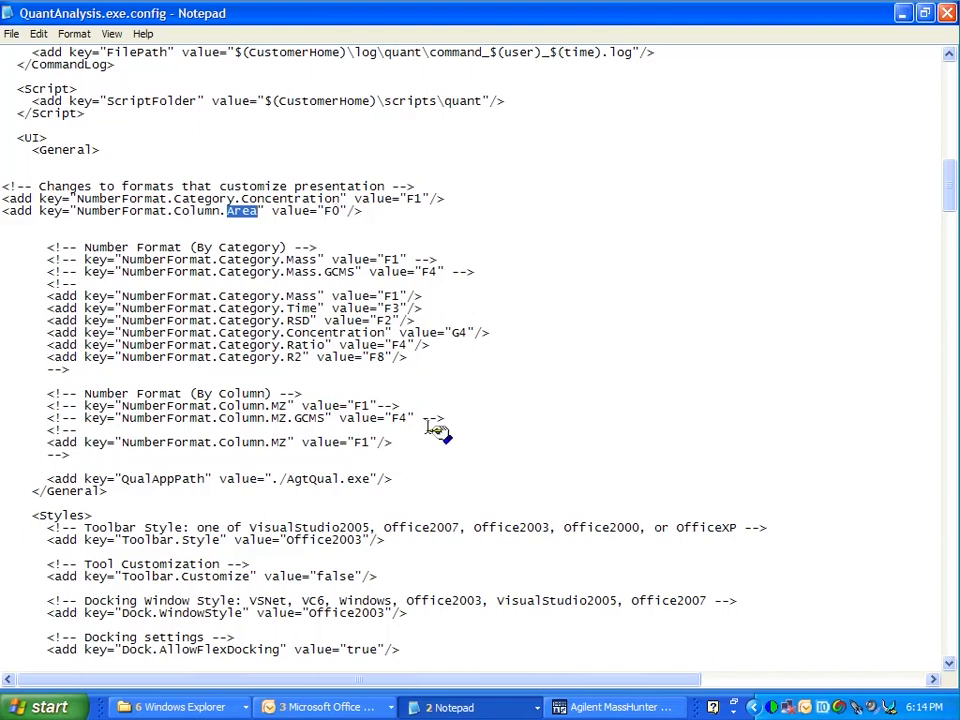
pyautogui.click(603, 707)
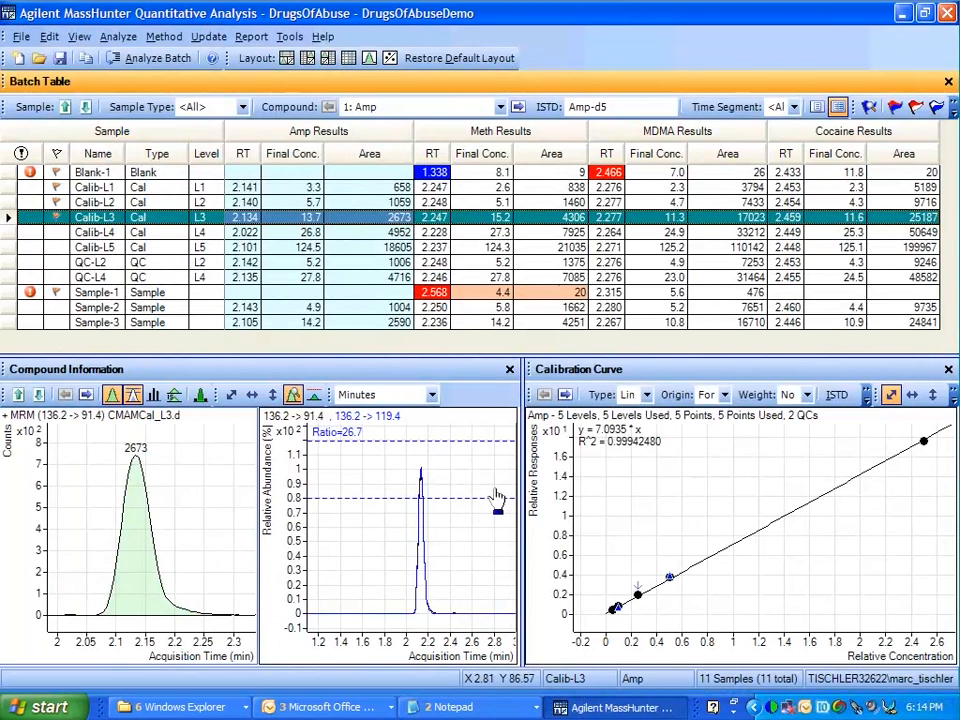